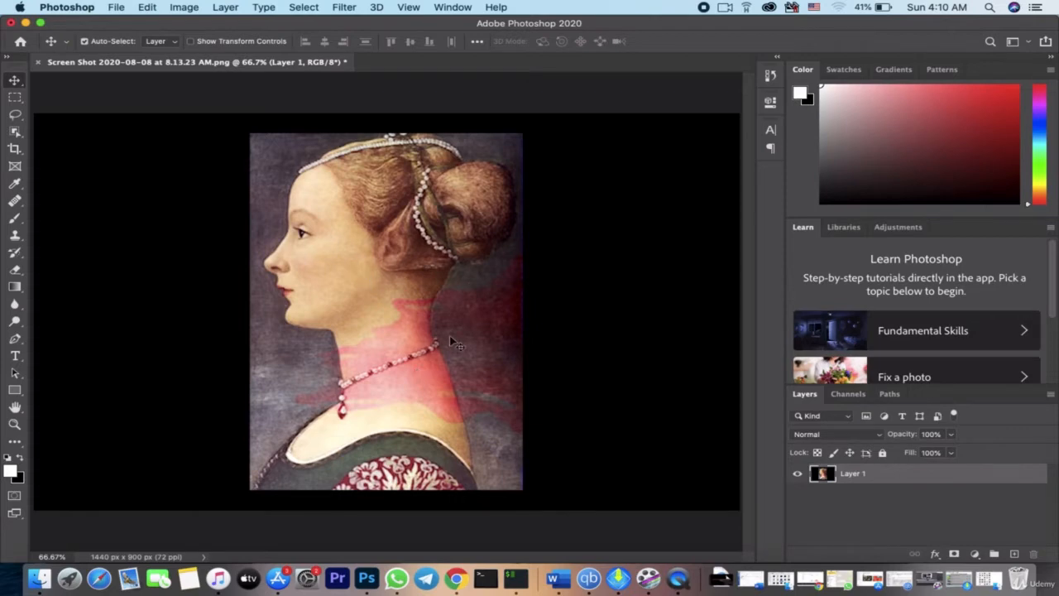
# Add a Hue/Saturation adjustment layer and target the Reds by sampling the red stain on the woman's neck.
pyautogui.click(975, 554)
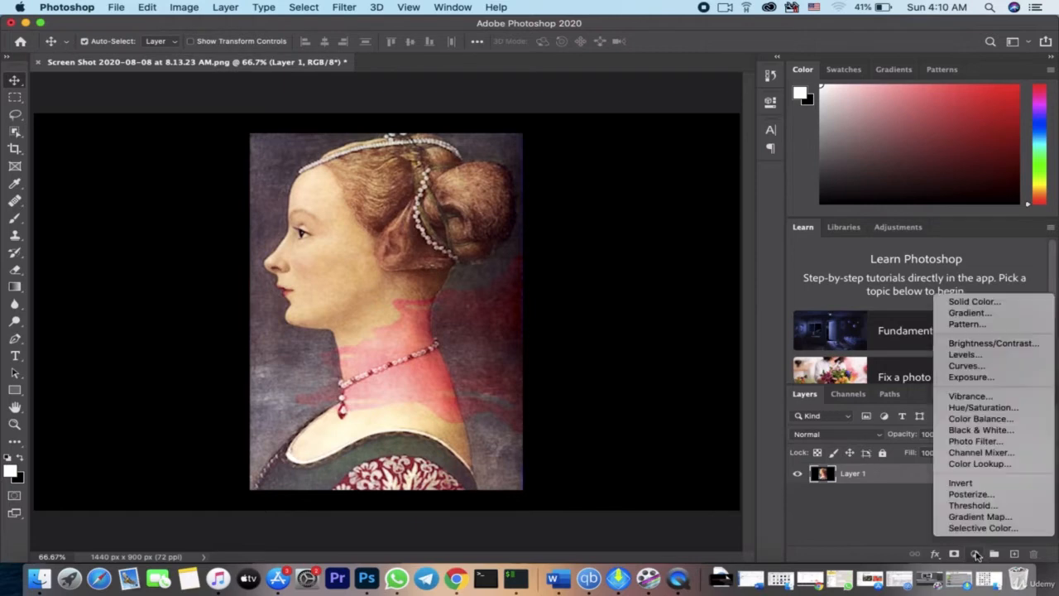
pyautogui.click(981, 407)
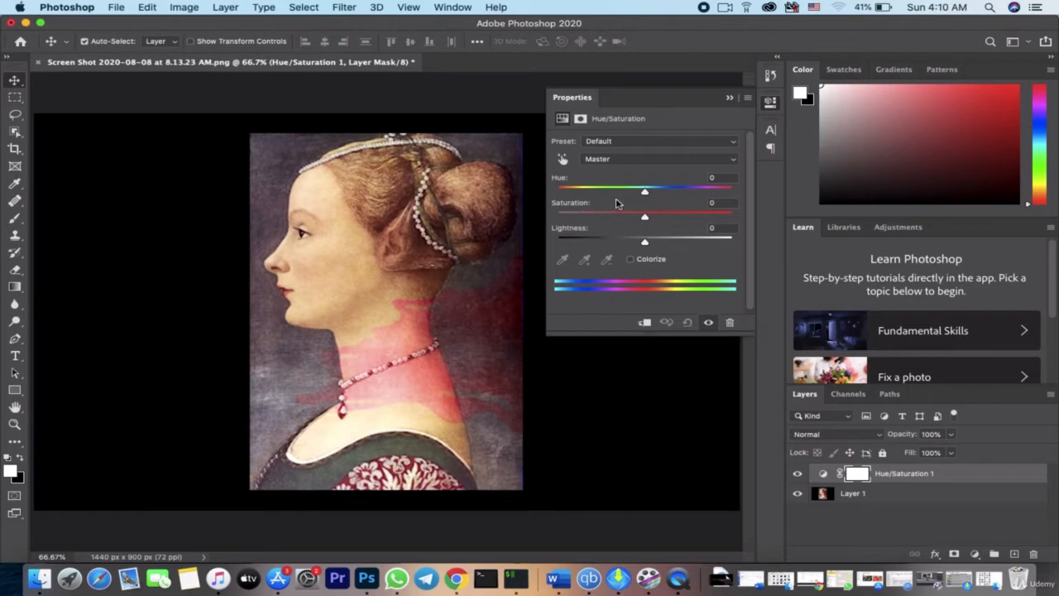
pyautogui.click(562, 160)
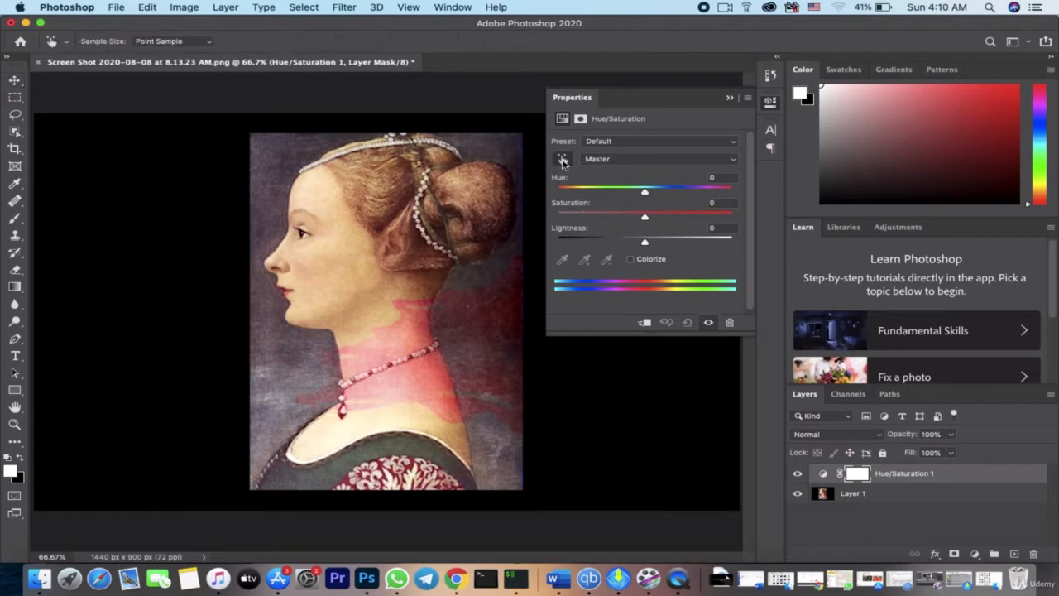
pyautogui.click(416, 324)
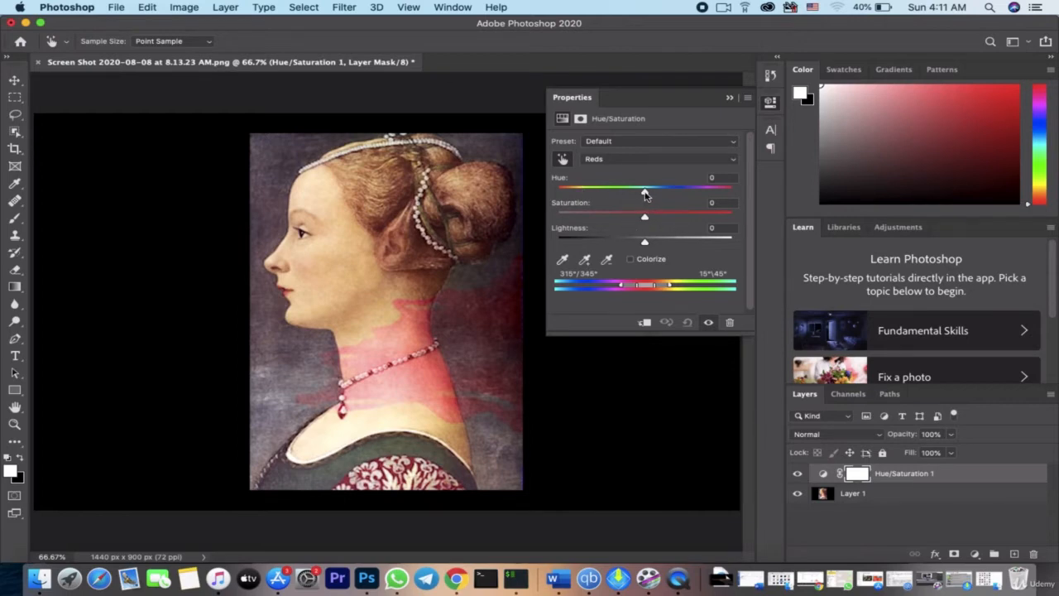
# Exaggerate the Reds with hue +180 and saturation +100, and narrow their color range to 336°/351° and 15°\26°.
pyautogui.moveTo(646, 195); pyautogui.dragTo(755, 187)
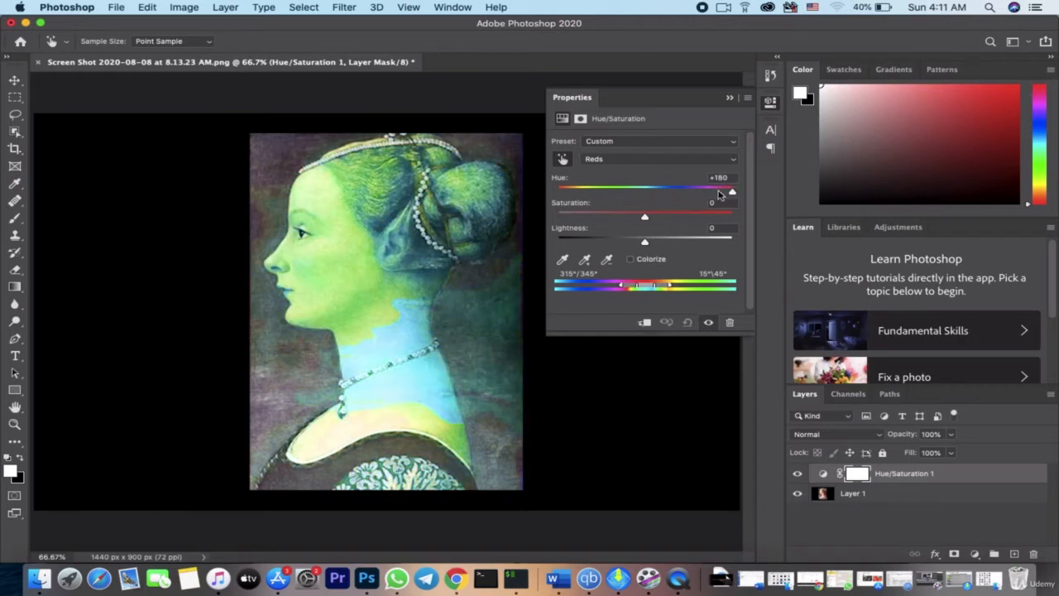
pyautogui.moveTo(648, 219); pyautogui.dragTo(748, 221)
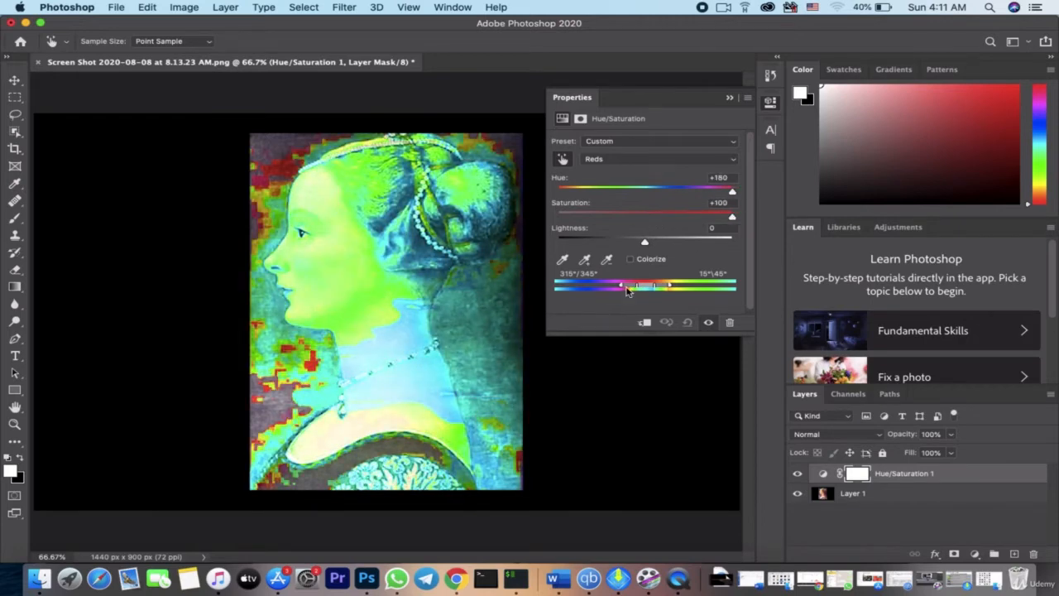
pyautogui.moveTo(623, 287); pyautogui.dragTo(632, 287)
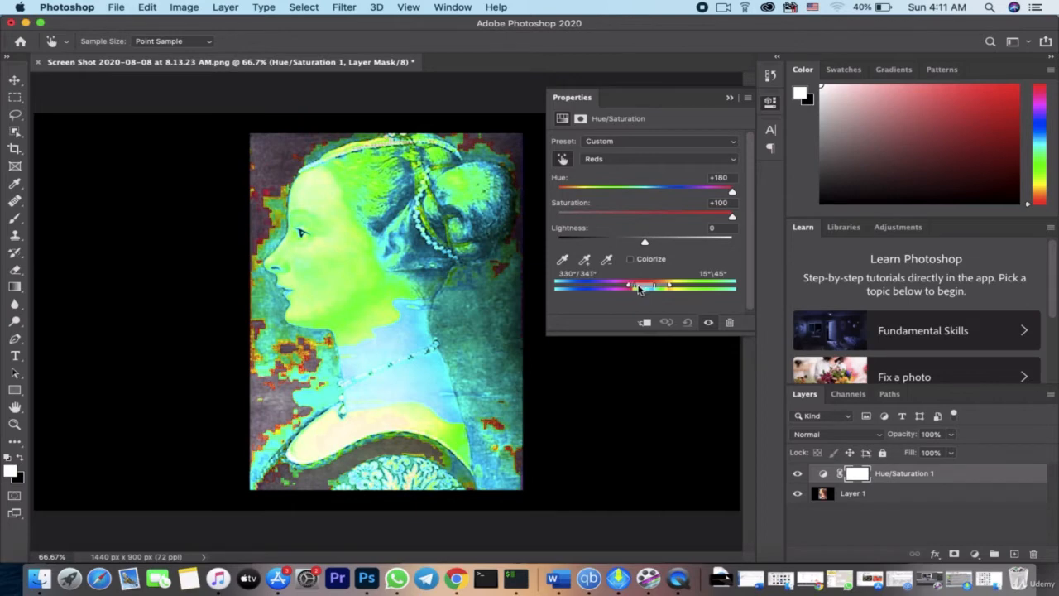
pyautogui.moveTo(638, 288); pyautogui.dragTo(643, 288)
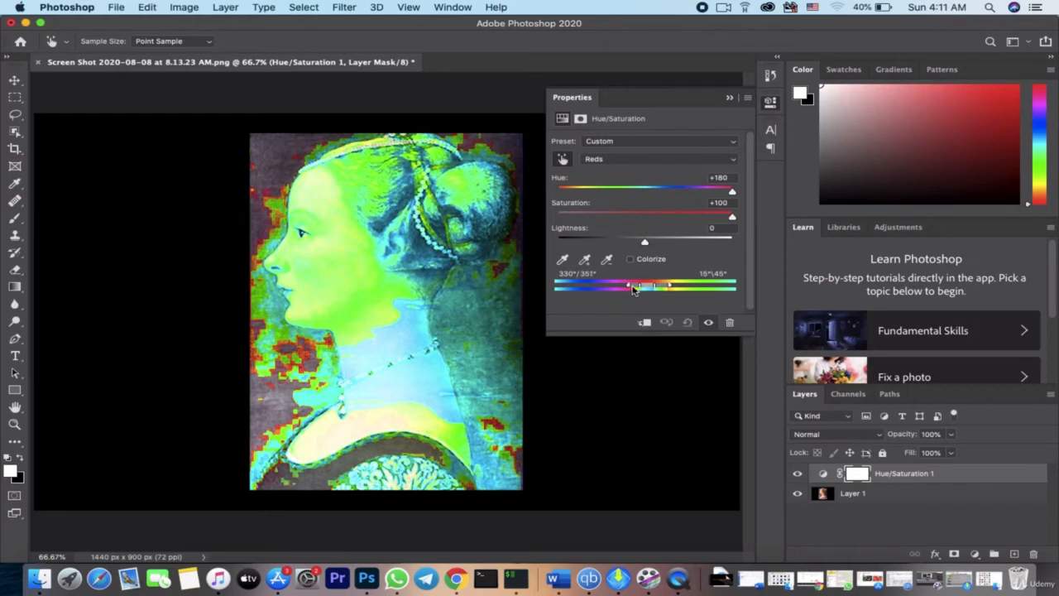
pyautogui.moveTo(630, 286); pyautogui.dragTo(633, 287)
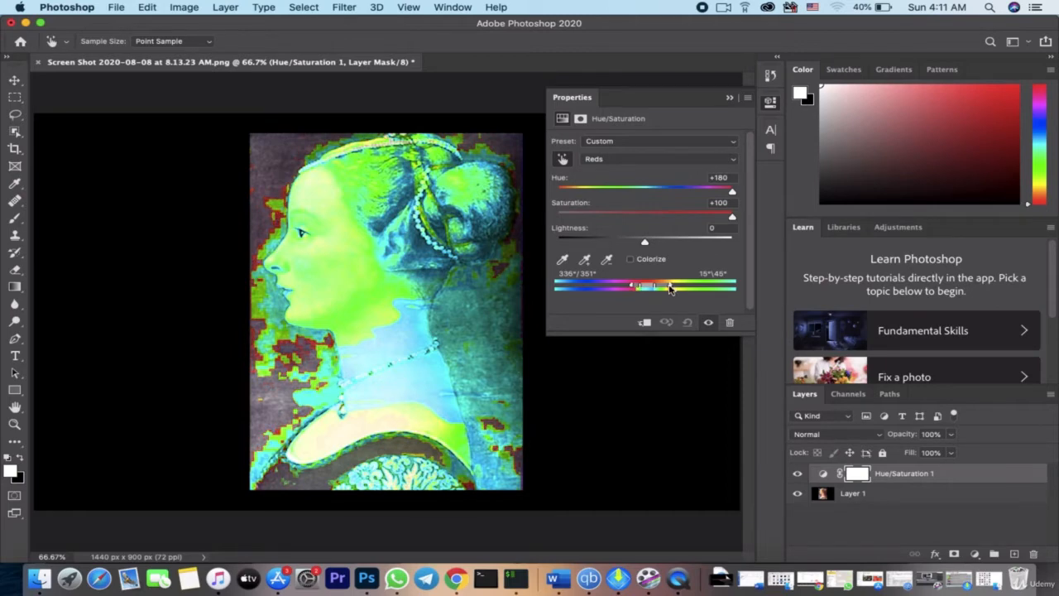
pyautogui.moveTo(670, 287); pyautogui.dragTo(661, 288)
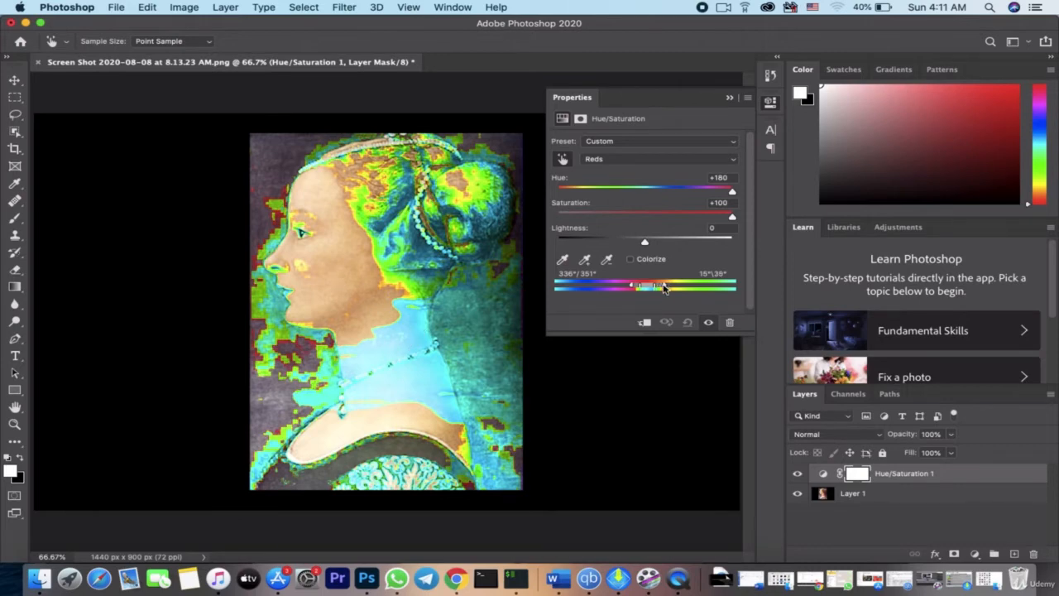
pyautogui.moveTo(665, 288); pyautogui.dragTo(661, 288)
pyautogui.moveTo(661, 287); pyautogui.dragTo(650, 287)
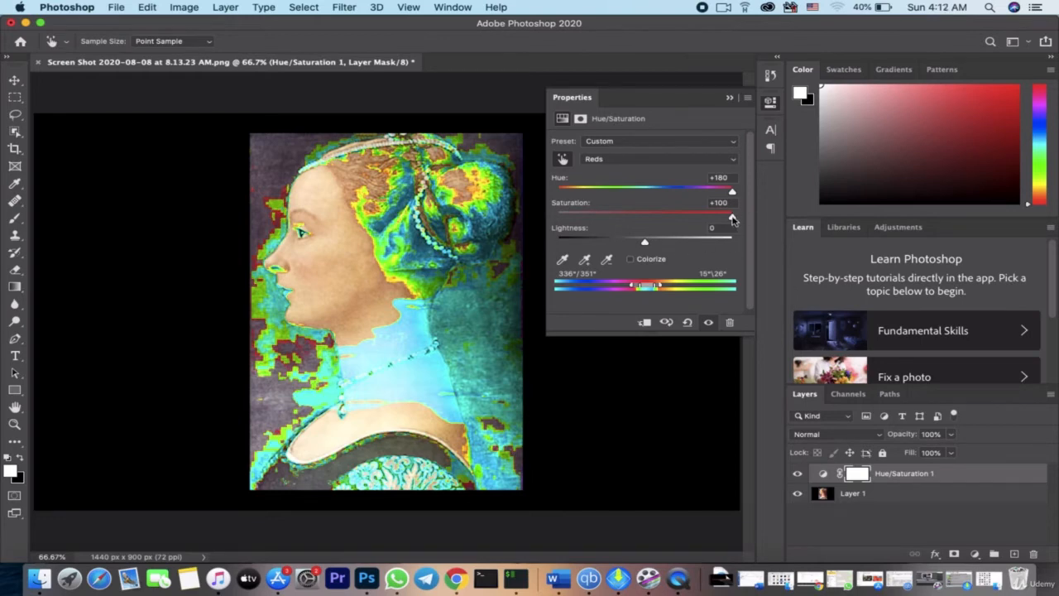
# Reset the Reds' saturation and hue to 0, and adjust them to saturation -22 and hue +20 to match the skin.
pyautogui.moveTo(733, 218); pyautogui.dragTo(650, 217)
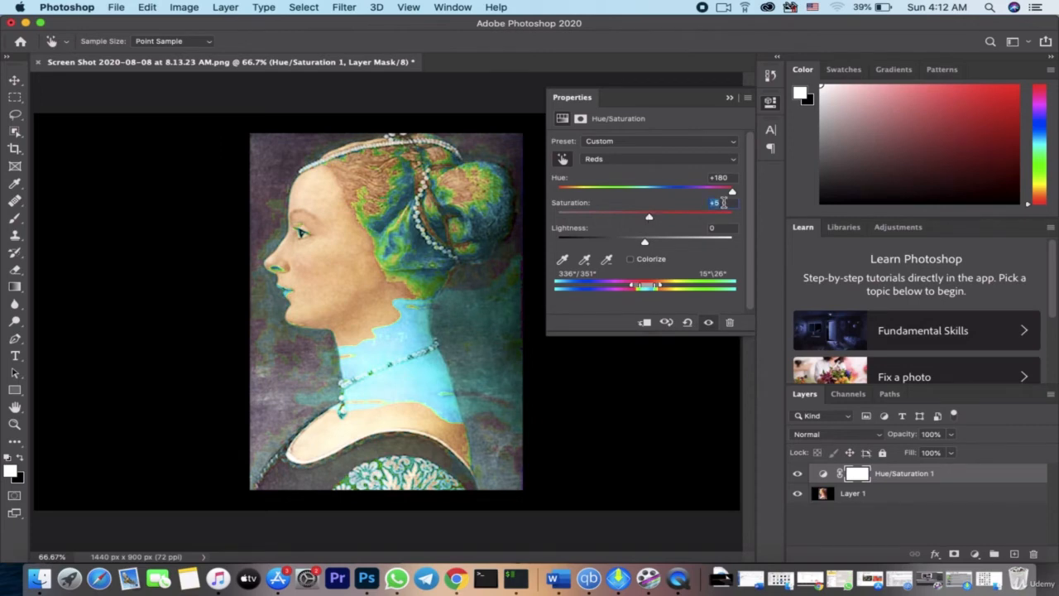
pyautogui.write('0')
pyautogui.click(728, 180)
pyautogui.write('0')
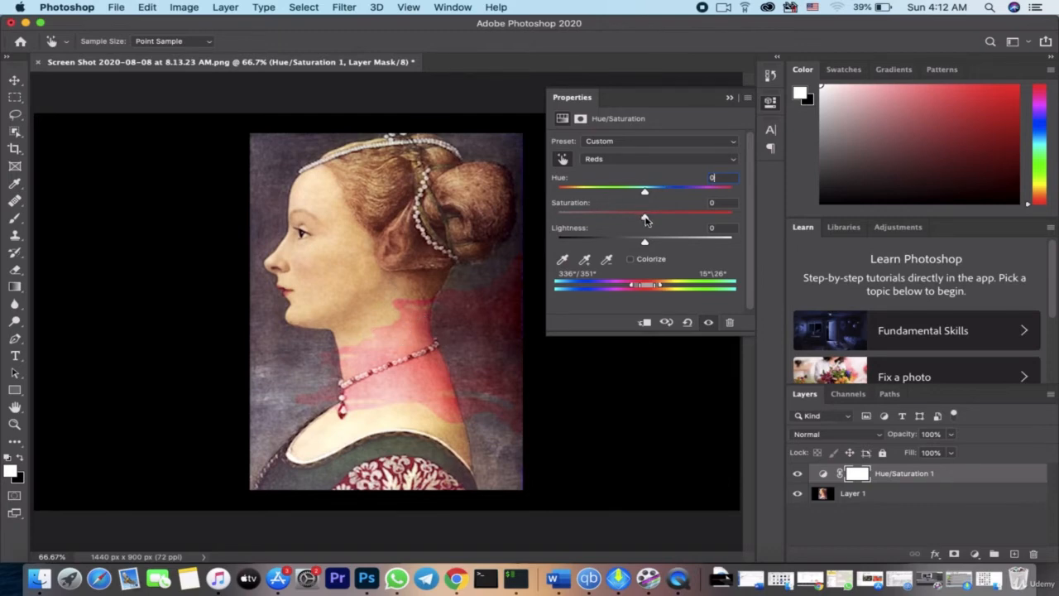
pyautogui.moveTo(646, 220); pyautogui.dragTo(626, 220)
pyautogui.moveTo(647, 195); pyautogui.dragTo(662, 195)
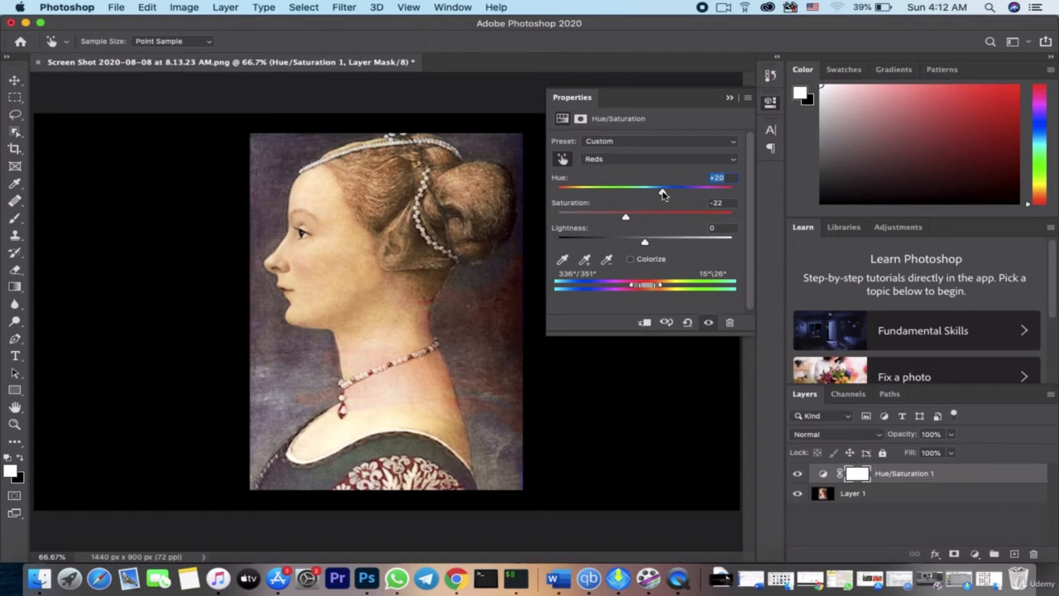
pyautogui.click(730, 98)
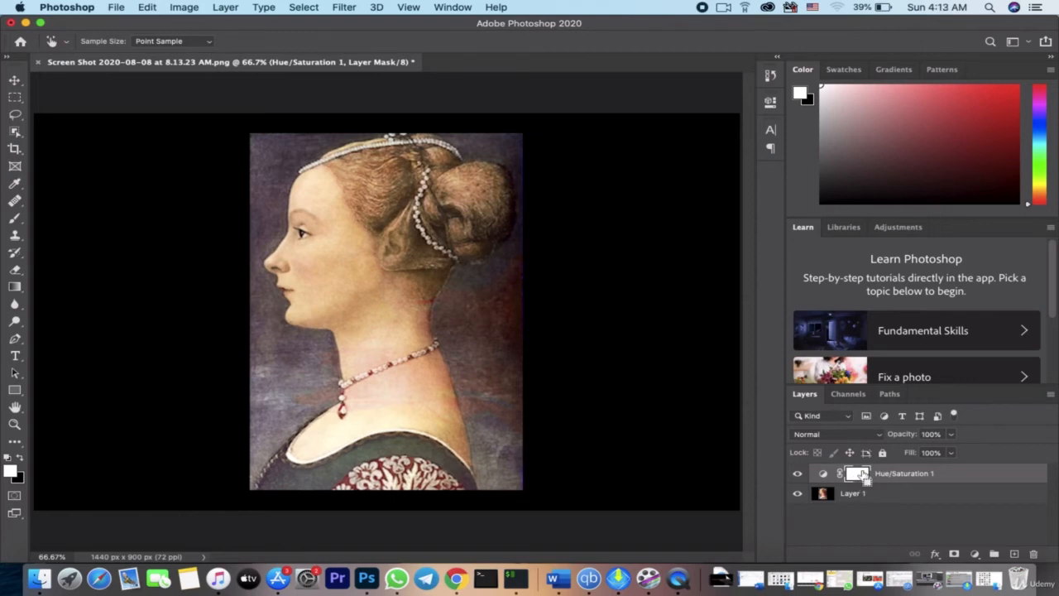
# Invert the adjustment's layer mask and paint white over the stained neck with a 68 px brush.
pyautogui.press('super+i')
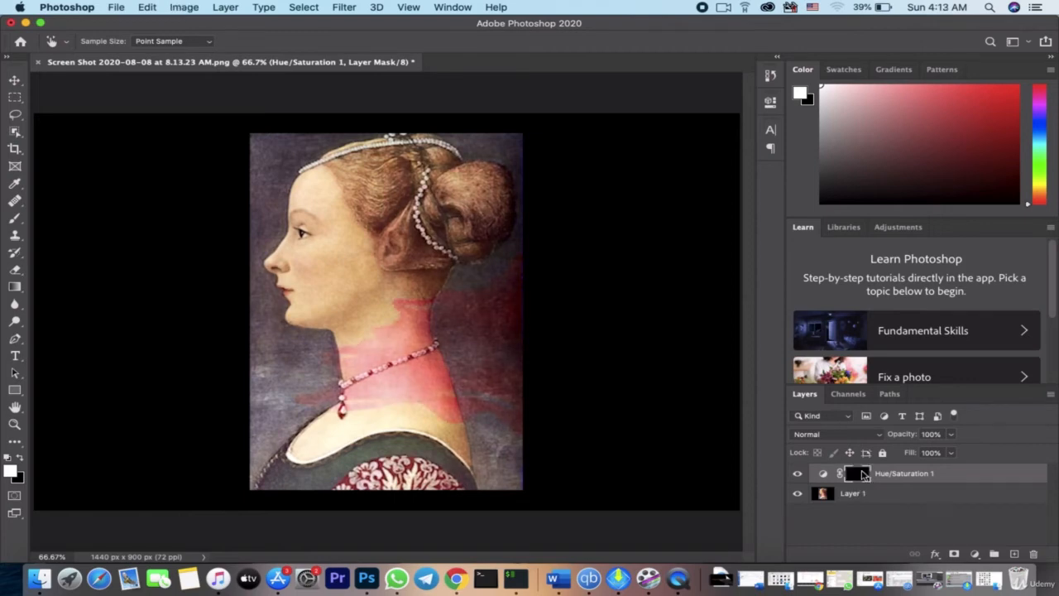
pyautogui.click(14, 220)
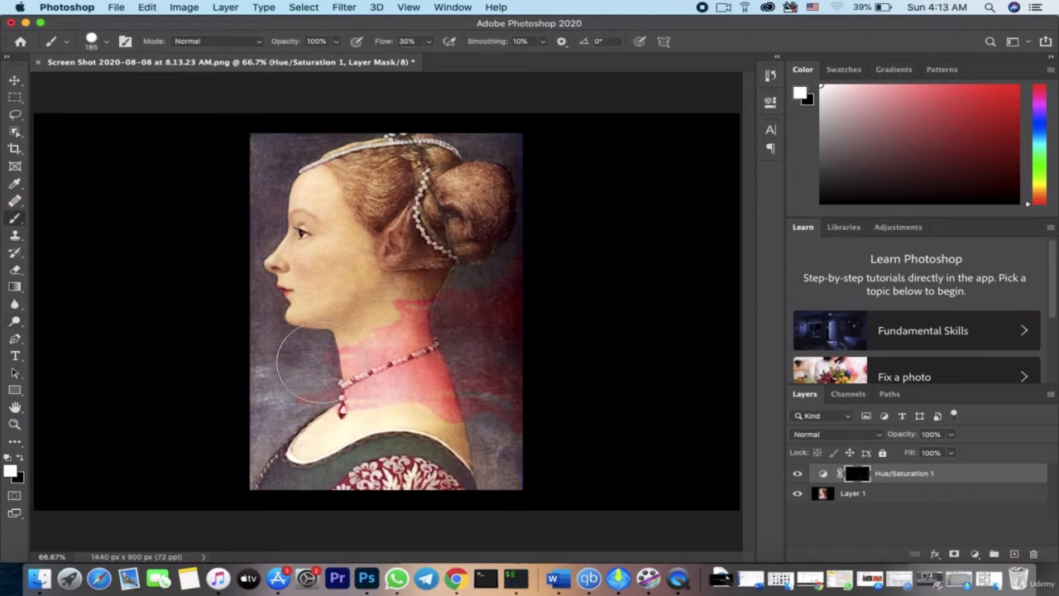
pyautogui.click(106, 40)
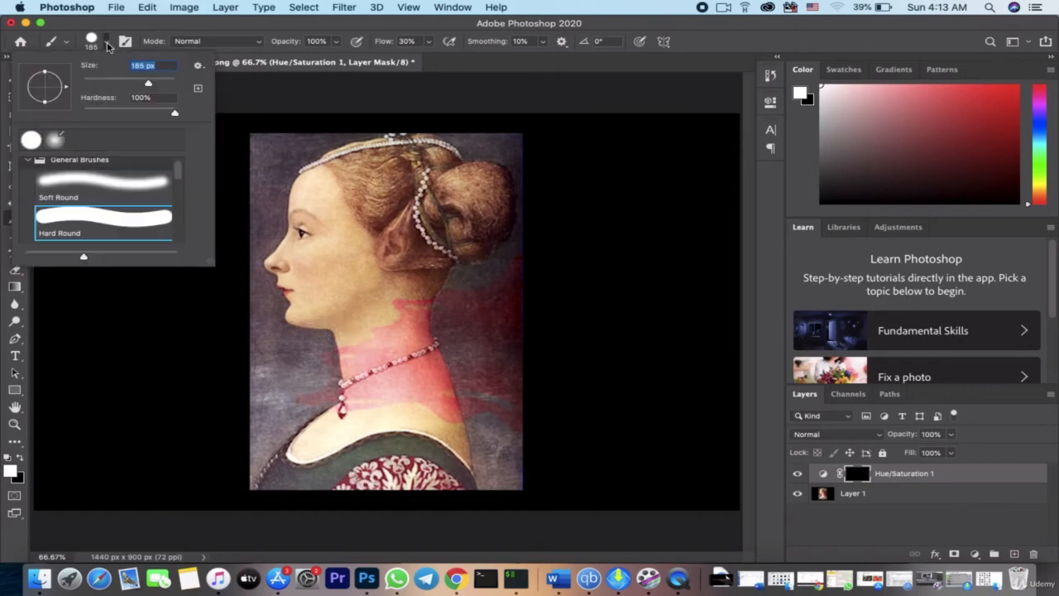
pyautogui.moveTo(150, 84); pyautogui.dragTo(113, 85)
pyautogui.moveTo(400, 356)
pyautogui.mouseDown()
pyautogui.moveTo(417, 307)
pyautogui.moveTo(406, 386)
pyautogui.moveTo(416, 407)
pyautogui.moveTo(429, 391)
pyautogui.moveTo(445, 408)
pyautogui.moveTo(438, 383)
pyautogui.moveTo(422, 383)
pyautogui.moveTo(424, 350)
pyautogui.moveTo(449, 415)
pyautogui.moveTo(393, 371)
pyautogui.moveTo(376, 388)
pyautogui.moveTo(374, 350)
pyautogui.moveTo(404, 306)
pyautogui.moveTo(397, 382)
pyautogui.moveTo(363, 403)
pyautogui.moveTo(356, 349)
pyautogui.moveTo(361, 395)
pyautogui.moveTo(351, 412)
pyautogui.moveTo(391, 391)
pyautogui.moveTo(415, 349)
pyautogui.moveTo(415, 325)
pyautogui.moveTo(425, 390)
pyautogui.moveTo(407, 320)
pyautogui.moveTo(376, 396)
pyautogui.moveTo(360, 402)
pyautogui.moveTo(479, 334)
pyautogui.mouseUp()
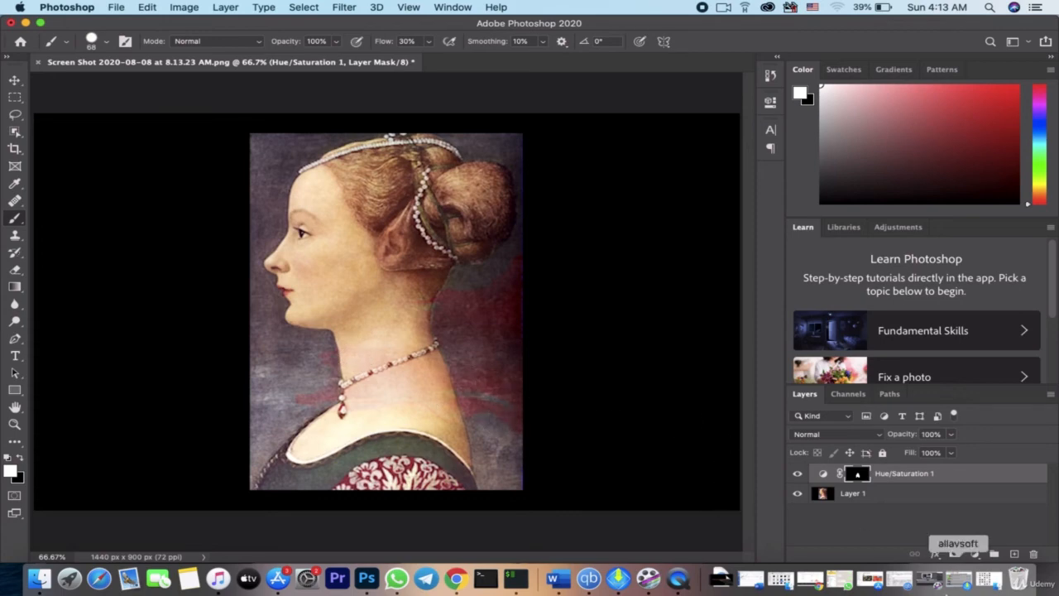
# Add a second Hue/Saturation adjustment layer with the Master saturation set to -100.
pyautogui.click(976, 553)
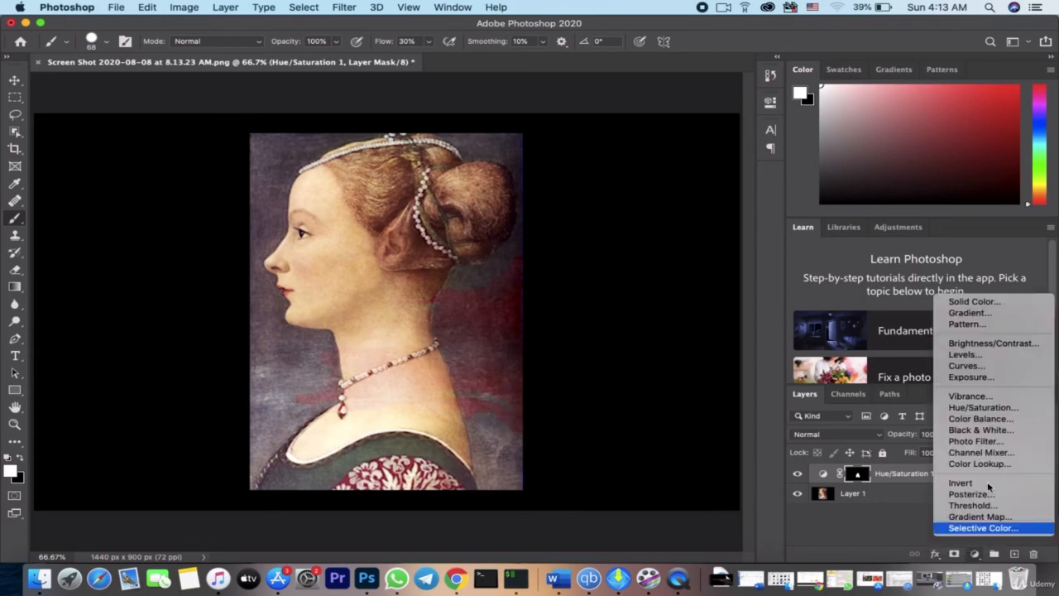
pyautogui.click(984, 408)
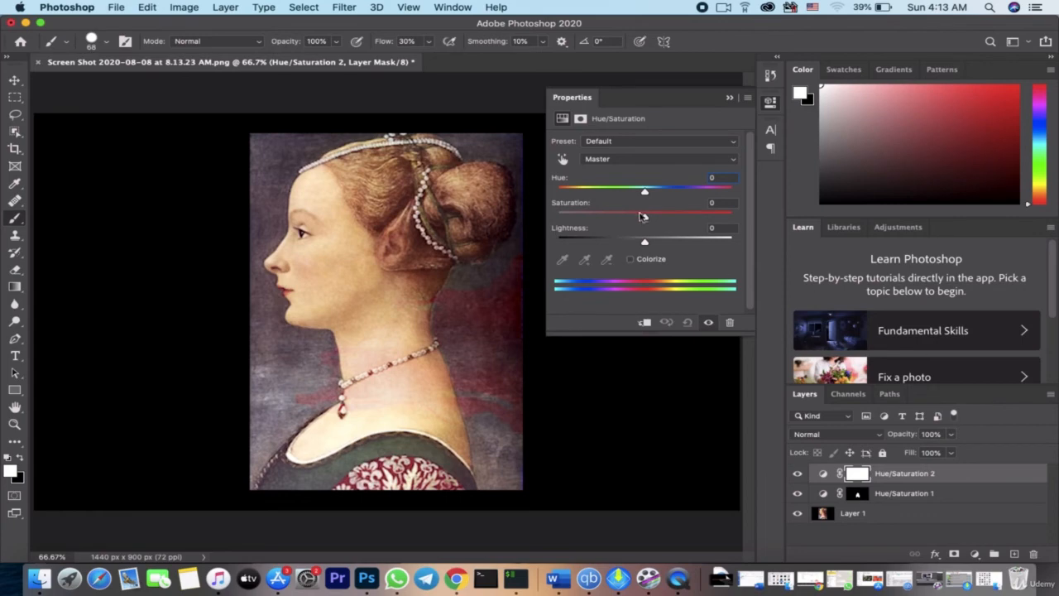
pyautogui.moveTo(645, 217); pyautogui.dragTo(547, 219)
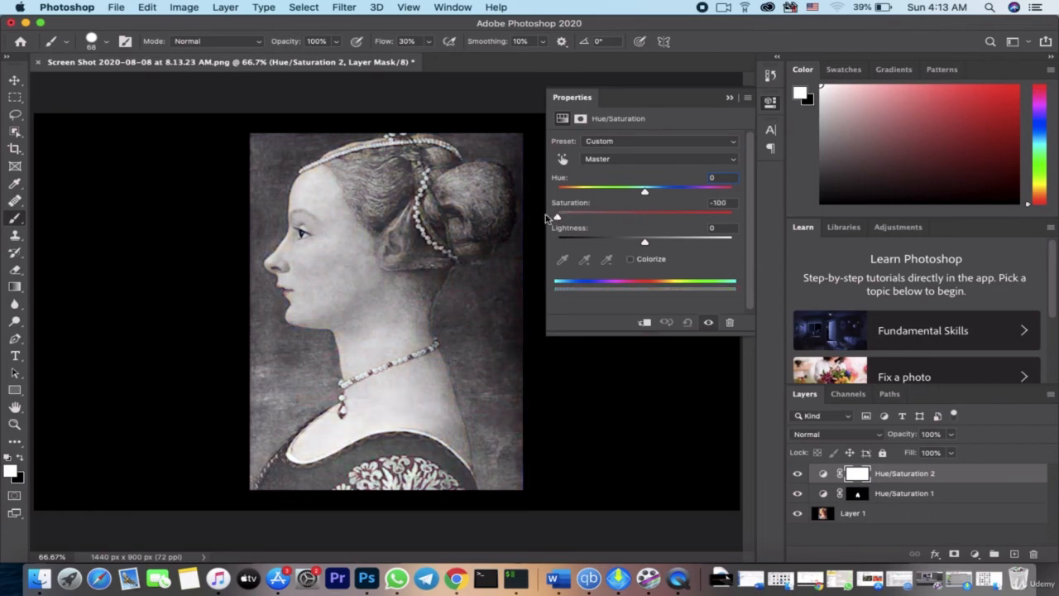
pyautogui.click(730, 98)
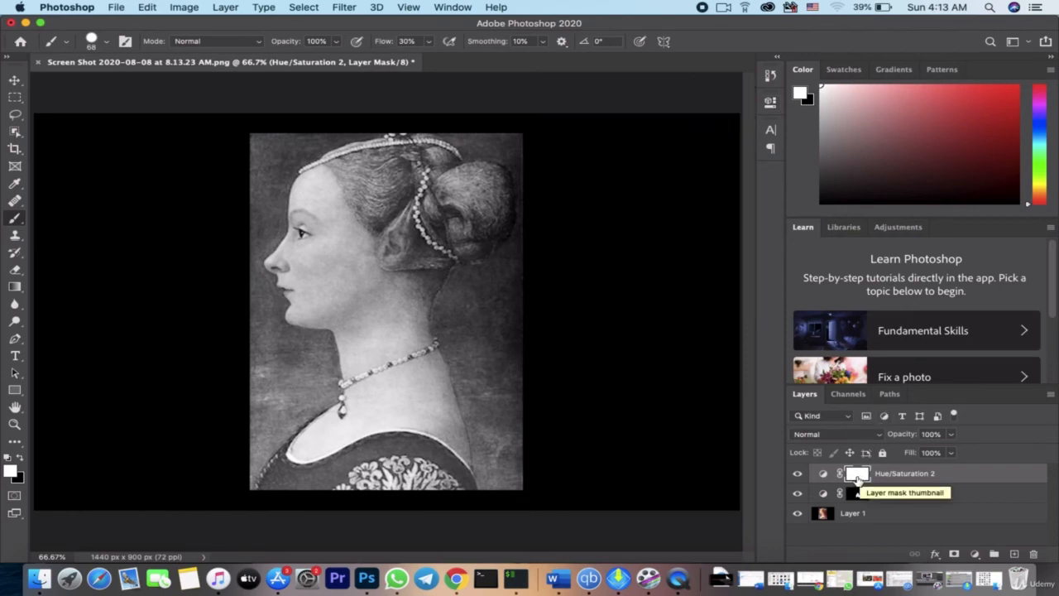
# Invert the second adjustment's mask and paint white over the red background stains, toggling both adjustment layers off and on to compare.
pyautogui.press('super+i')
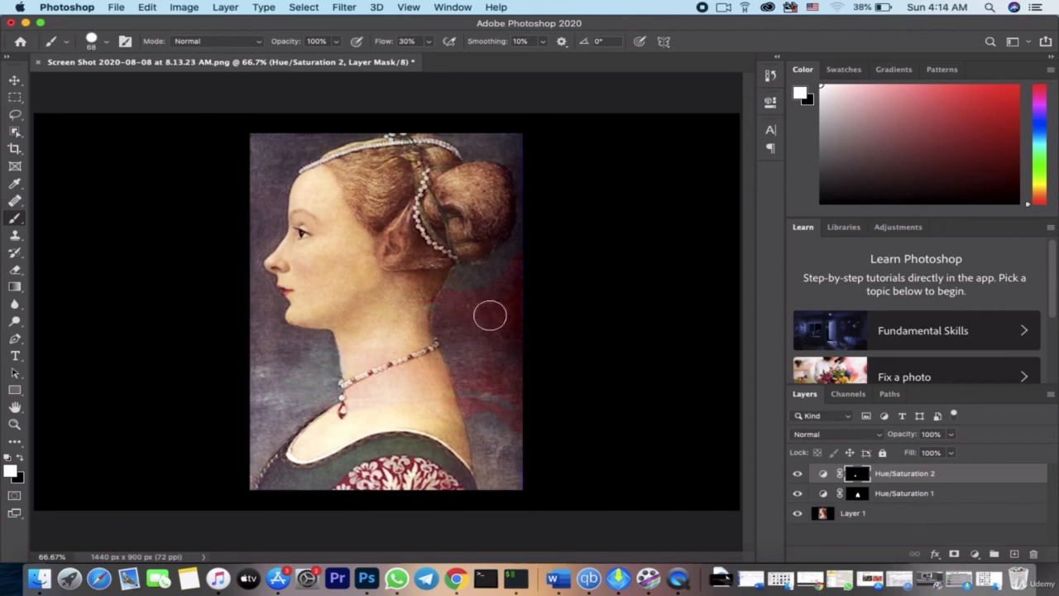
pyautogui.moveTo(493, 336)
pyautogui.mouseDown()
pyautogui.moveTo(499, 275)
pyautogui.moveTo(514, 283)
pyautogui.moveTo(522, 261)
pyautogui.moveTo(506, 432)
pyautogui.moveTo(515, 416)
pyautogui.moveTo(475, 409)
pyautogui.moveTo(443, 303)
pyautogui.moveTo(480, 296)
pyautogui.moveTo(485, 382)
pyautogui.moveTo(443, 321)
pyautogui.moveTo(477, 391)
pyautogui.mouseUp()
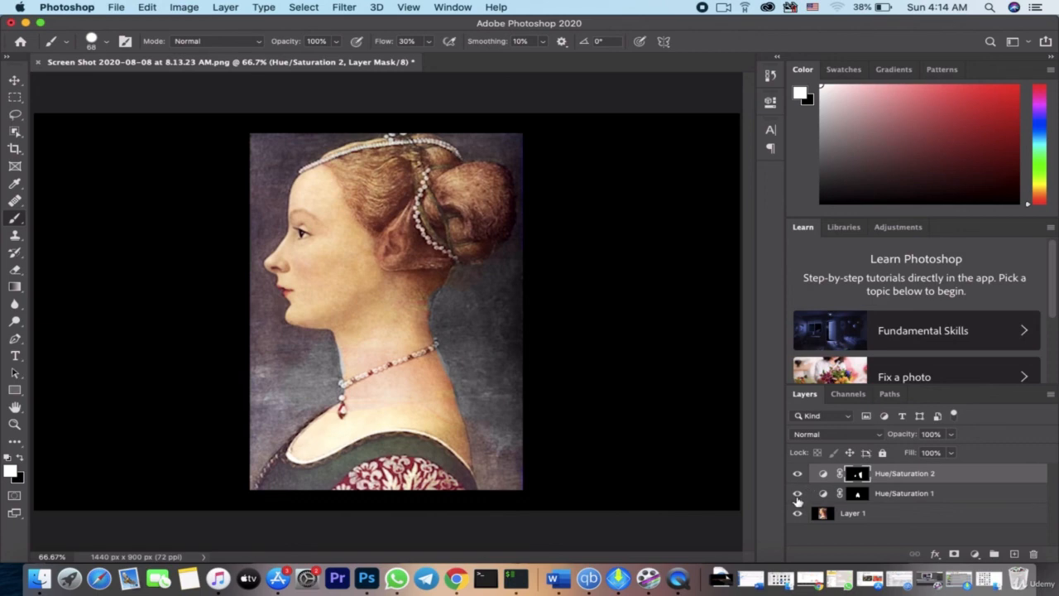
pyautogui.moveTo(797, 494); pyautogui.dragTo(800, 481)
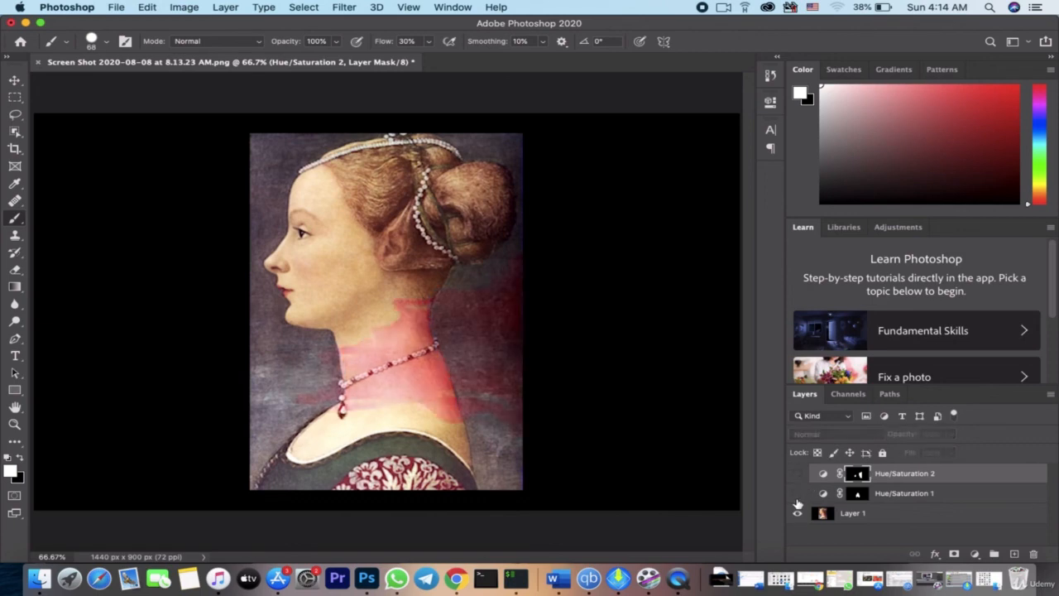
pyautogui.moveTo(798, 501); pyautogui.dragTo(798, 476)
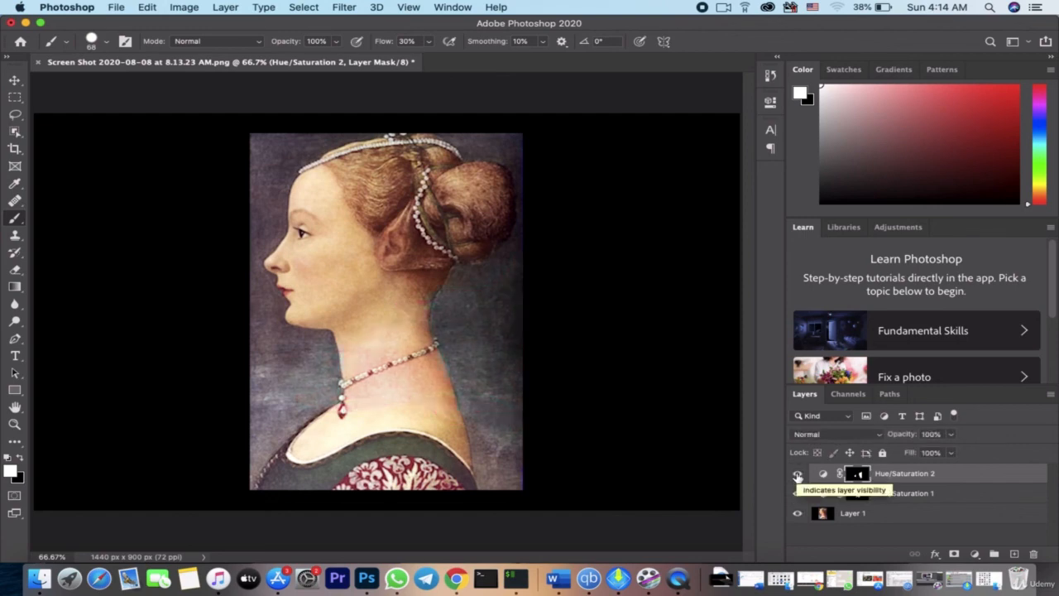